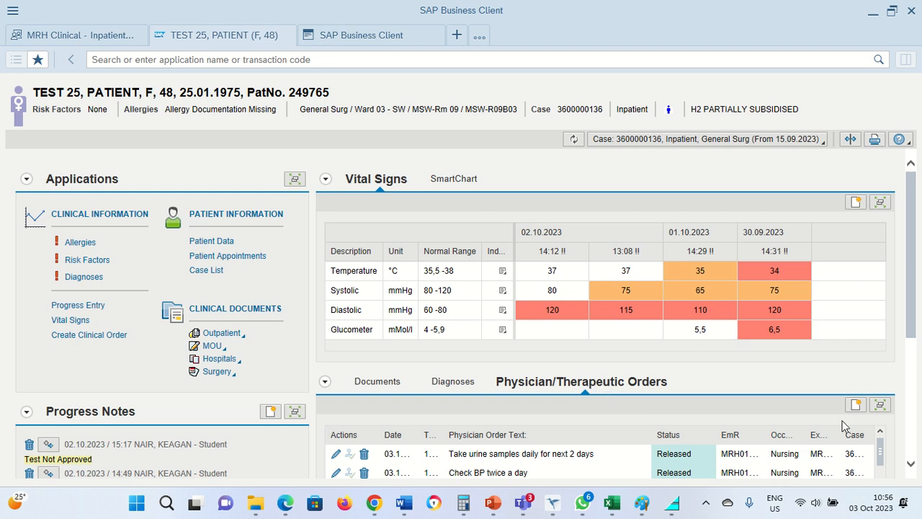
# Step: Enlarge the Physician/Therapeutic Orders list and review the existing orders and their cancellation details
pyautogui.click(880, 406)
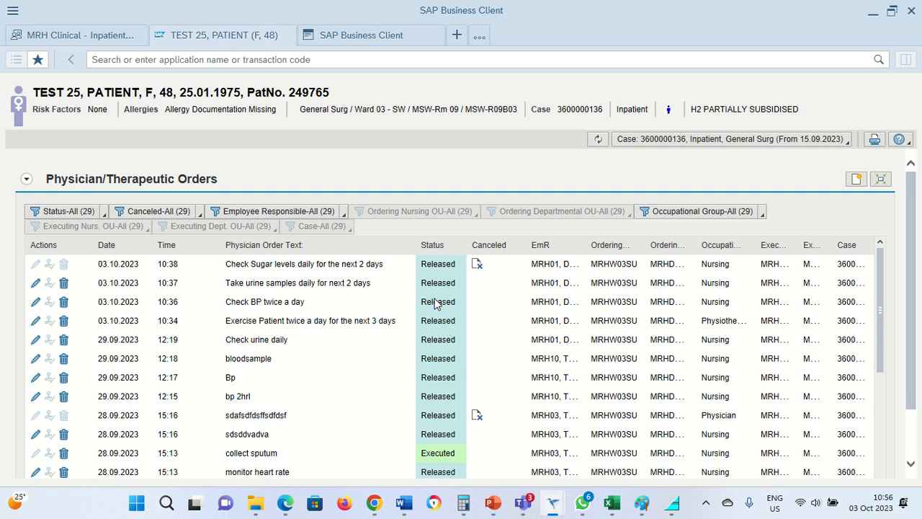
pyautogui.moveTo(439, 310)
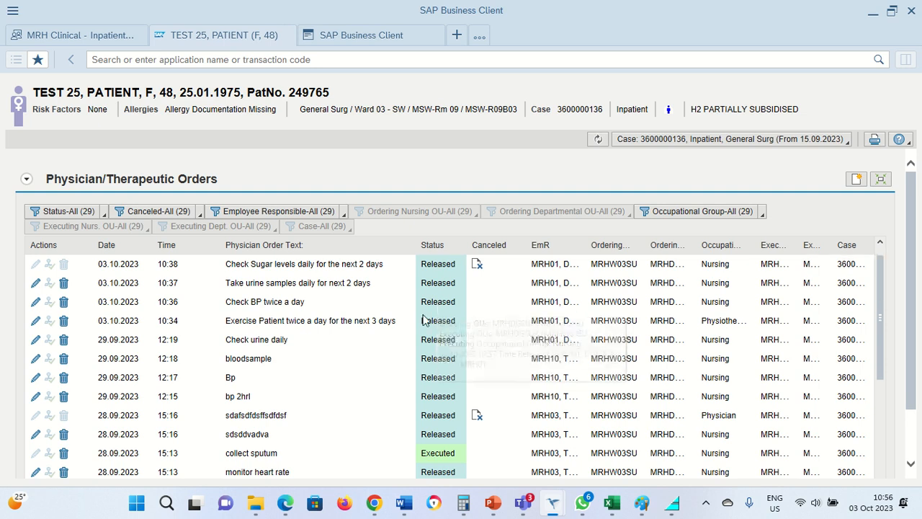
pyautogui.scroll(-2, 425, 403)
pyautogui.scroll(-7, 423, 416)
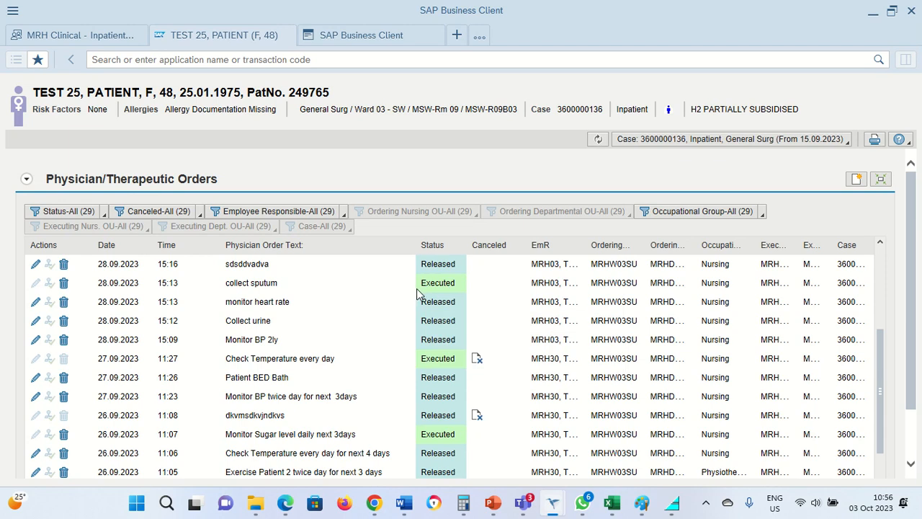
pyautogui.moveTo(426, 289)
pyautogui.scroll(3, 475, 286)
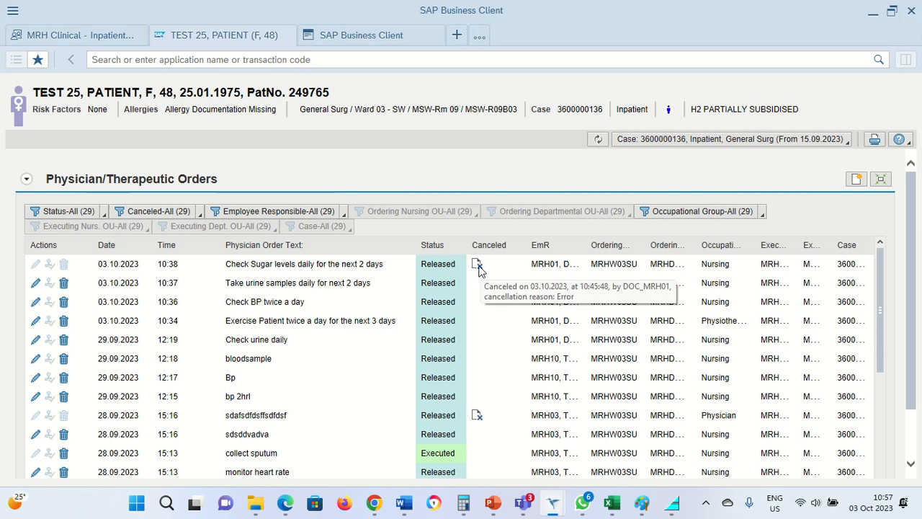
pyautogui.moveTo(478, 266)
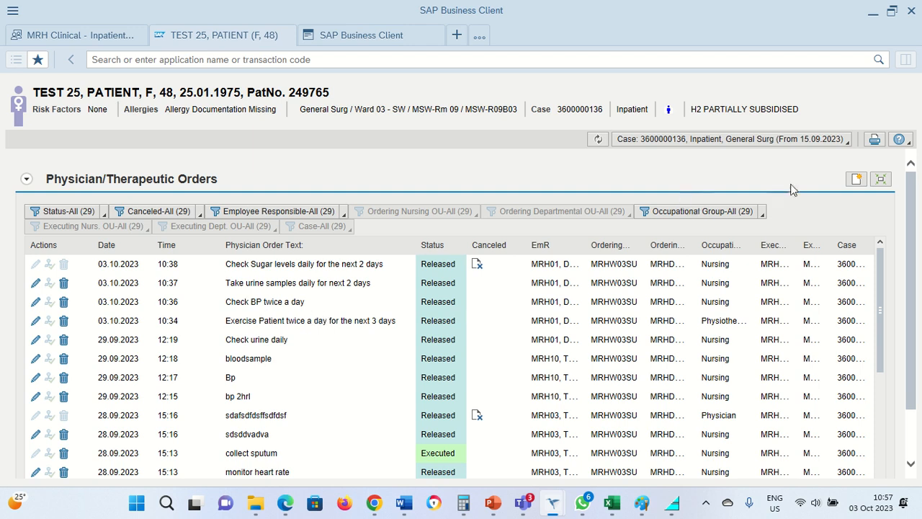
# Step: Open a new physician order and browse the available occupational groups
pyautogui.click(855, 185)
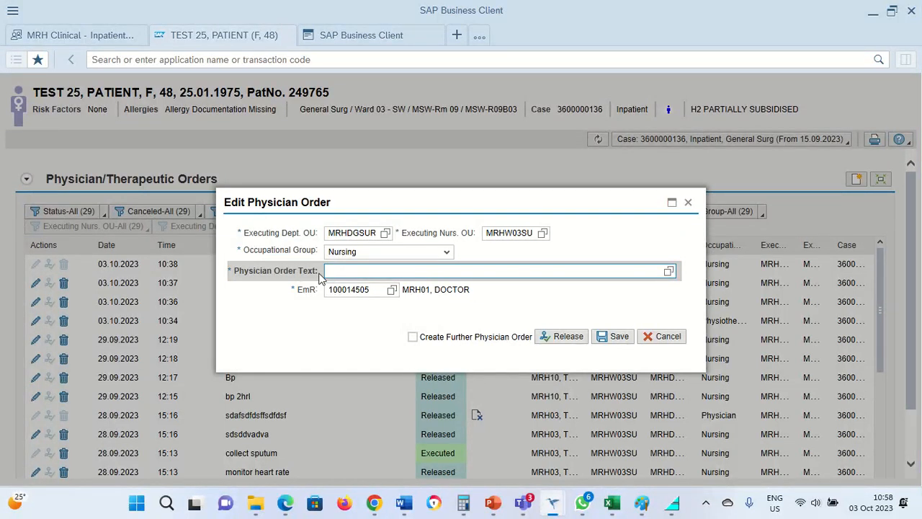
pyautogui.click(448, 252)
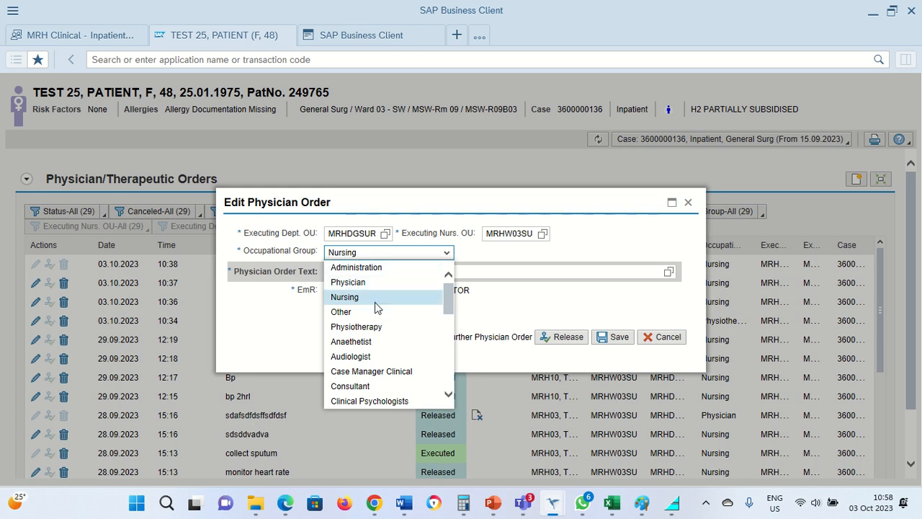
pyautogui.scroll(-3, 379, 331)
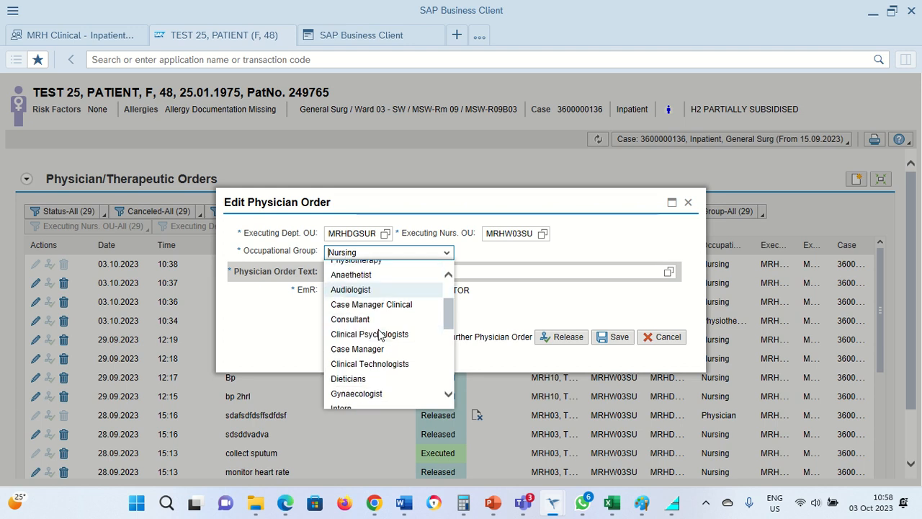
pyautogui.scroll(-2, 379, 332)
pyautogui.scroll(-1, 379, 327)
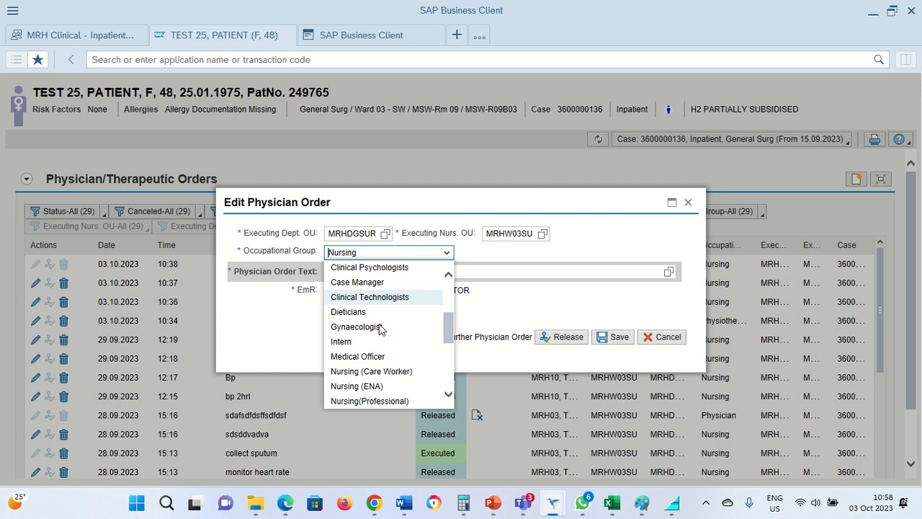
pyautogui.scroll(-5, 388, 326)
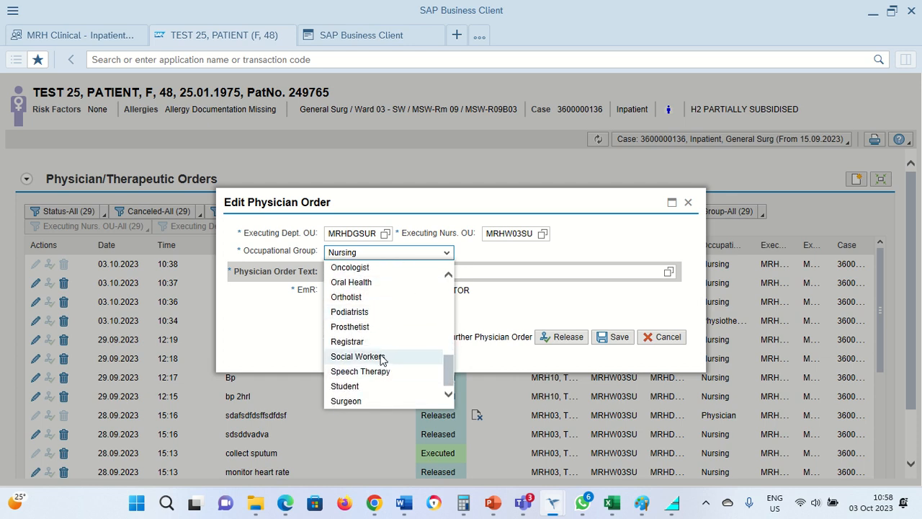
# Step: Enter the order text "Check the patient urine daily for next 3 days" and save the order
pyautogui.click(507, 270)
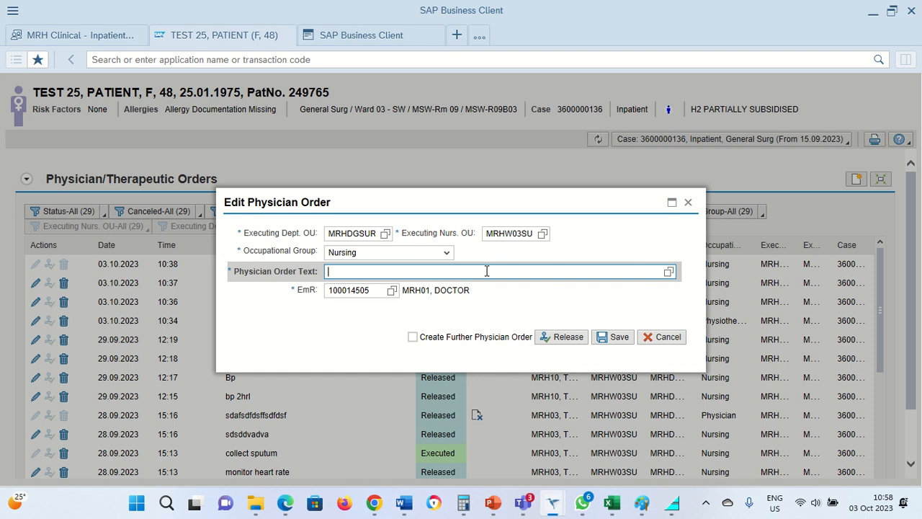
pyautogui.write('Check the patient urine d')
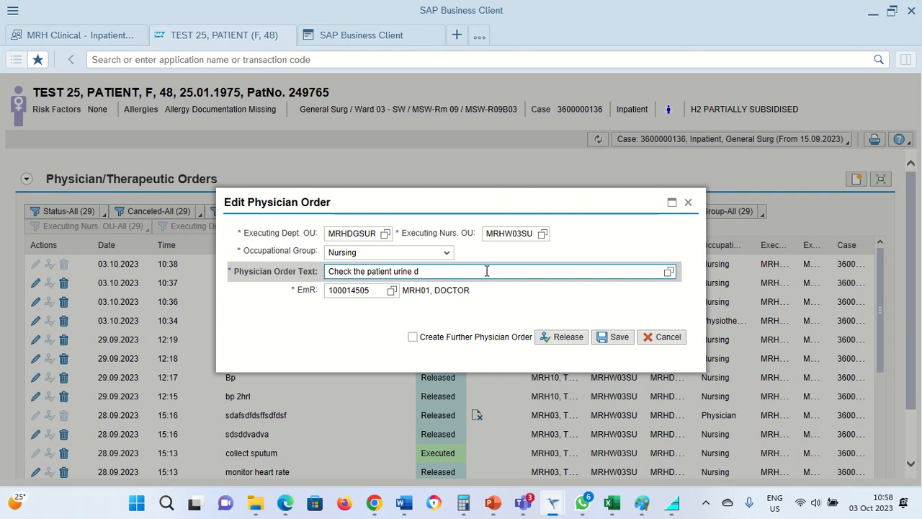
pyautogui.write('aily')
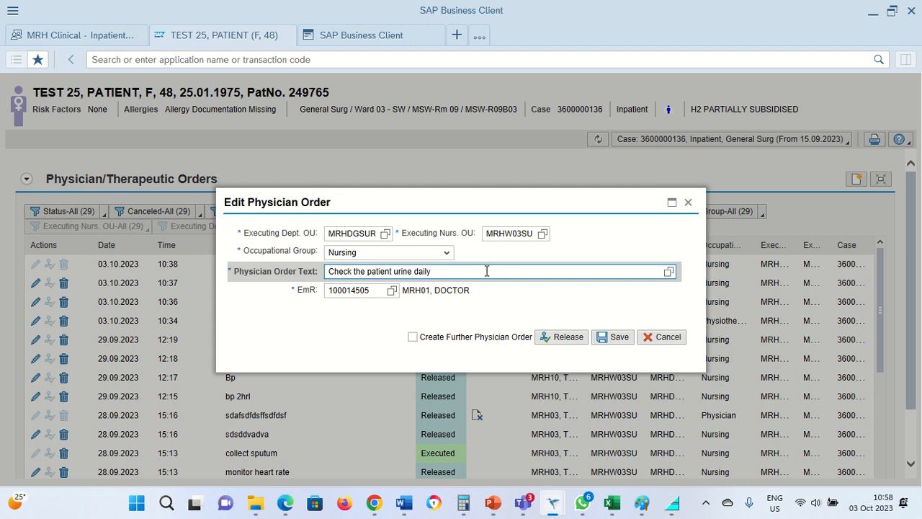
pyautogui.write(' for next 3 days')
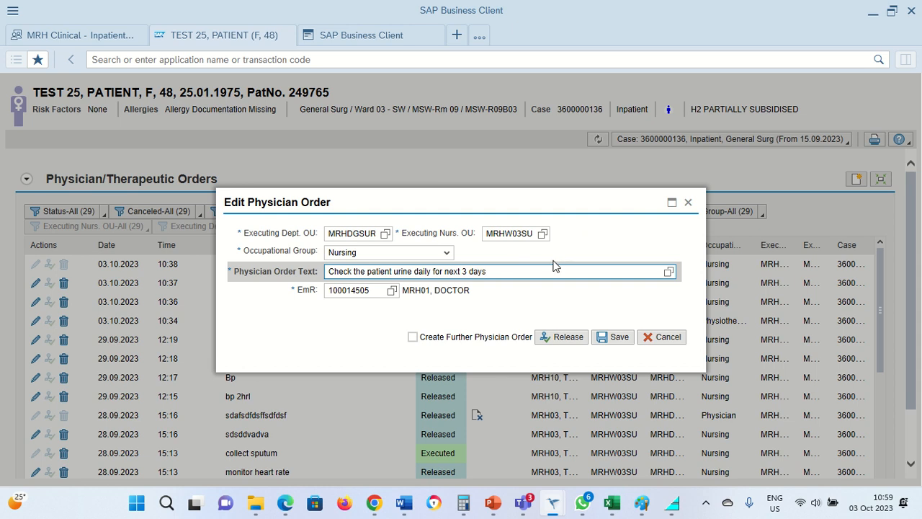
pyautogui.click(561, 346)
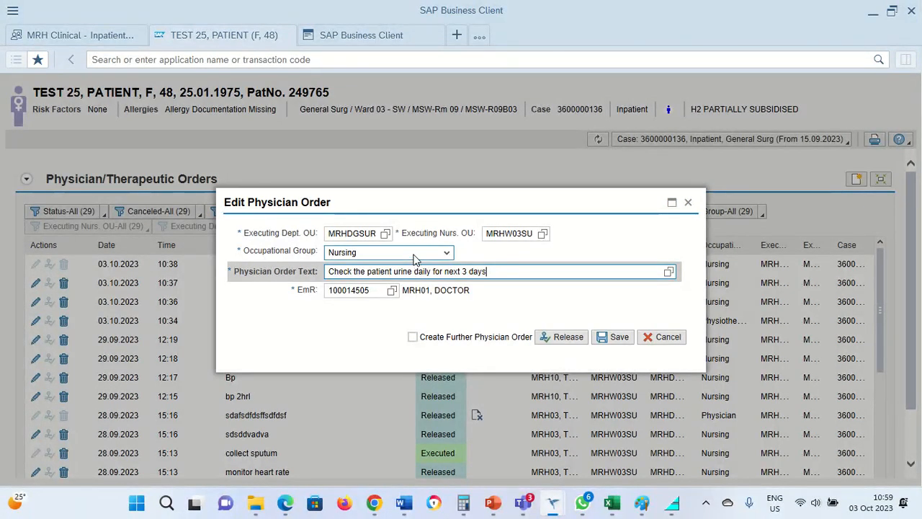
pyautogui.click(602, 337)
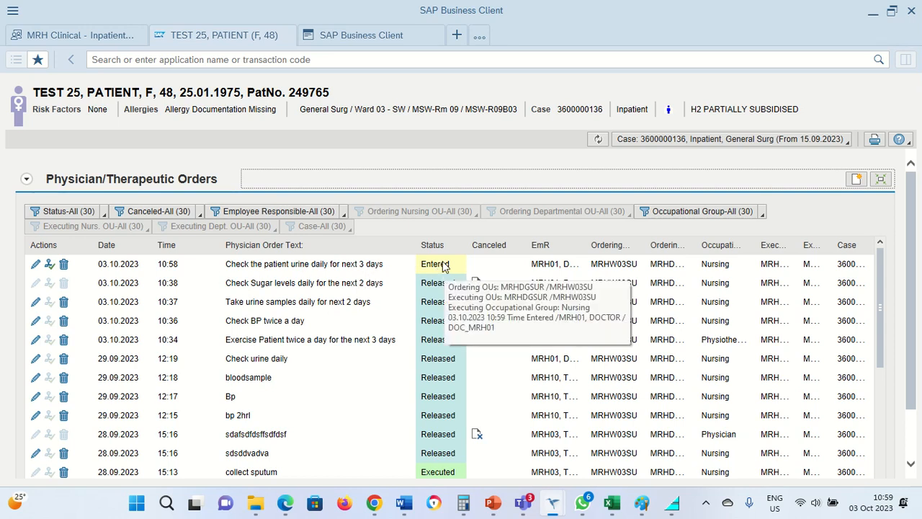
# Step: Start another new physician order with Create Further Physician Order enabled
pyautogui.moveTo(436, 270)
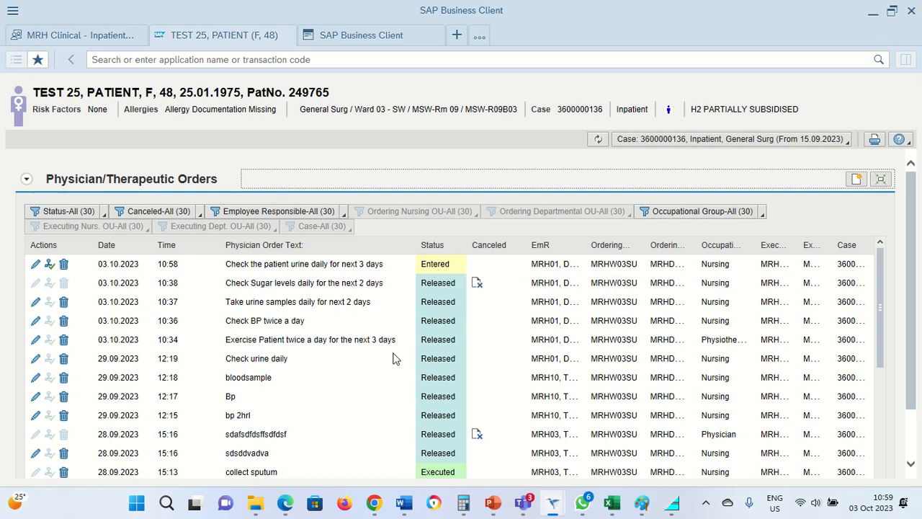
pyautogui.moveTo(442, 287)
pyautogui.click(854, 181)
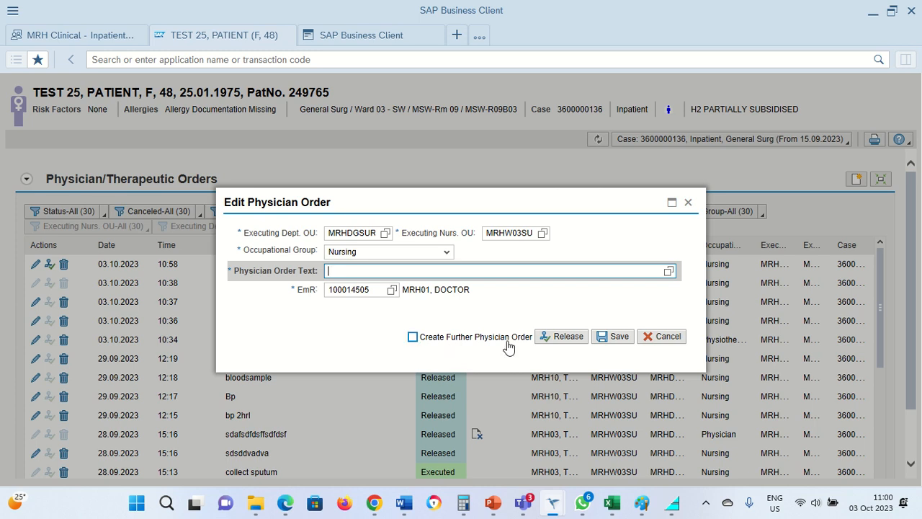
pyautogui.click(412, 337)
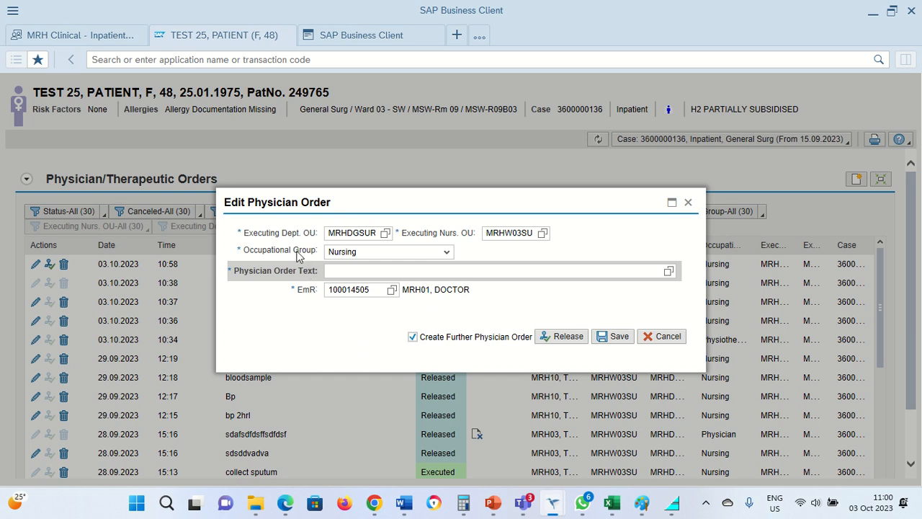
# Step: Release a physician order with the text "Test the sugar level daily"
pyautogui.click(427, 270)
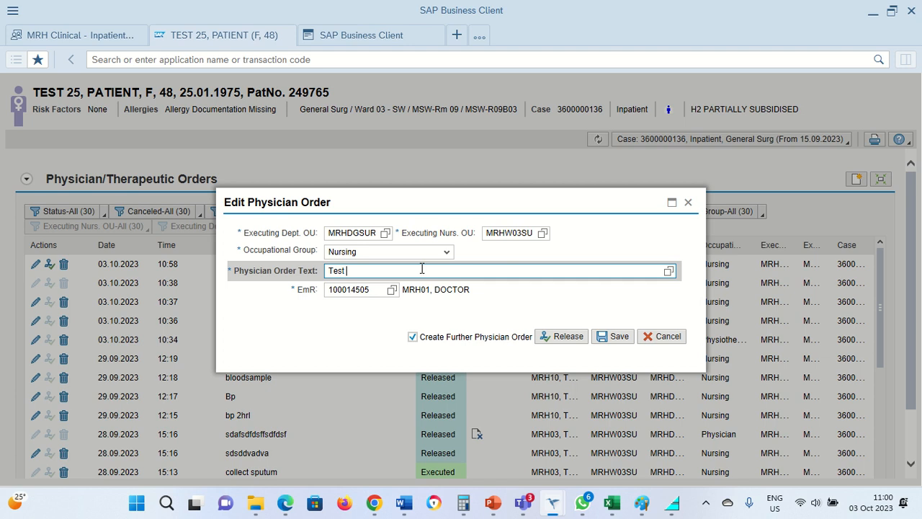
pyautogui.write('Test ')
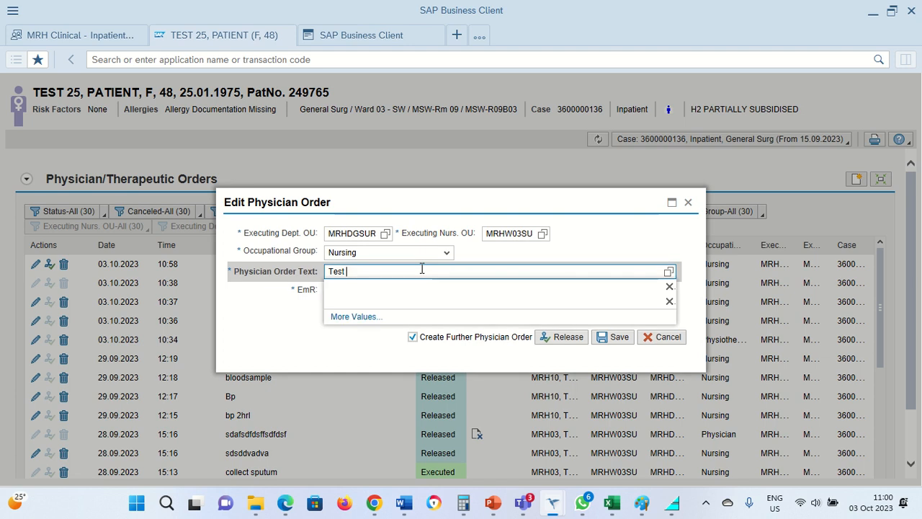
pyautogui.write('the sugar ')
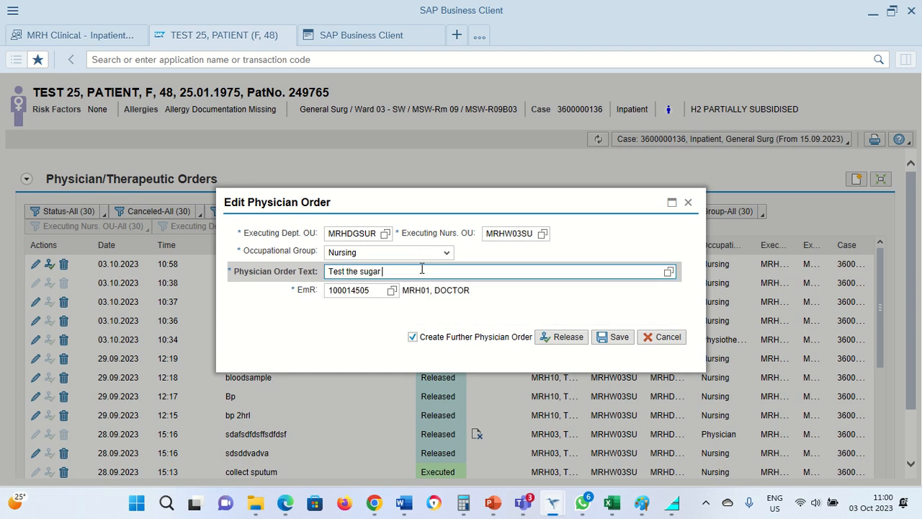
pyautogui.write('level daily')
pyautogui.click(563, 338)
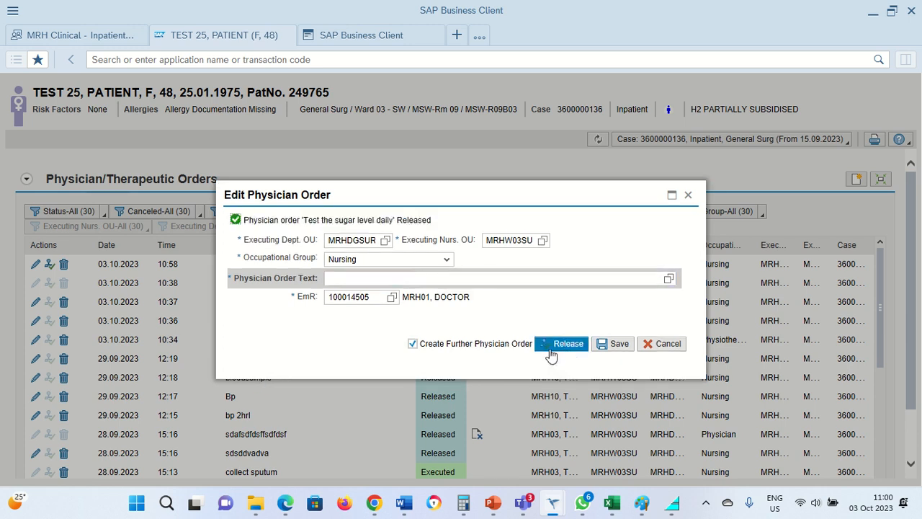
# Step: Release a further physician order with the text "Exercise patient daily"
pyautogui.click(512, 278)
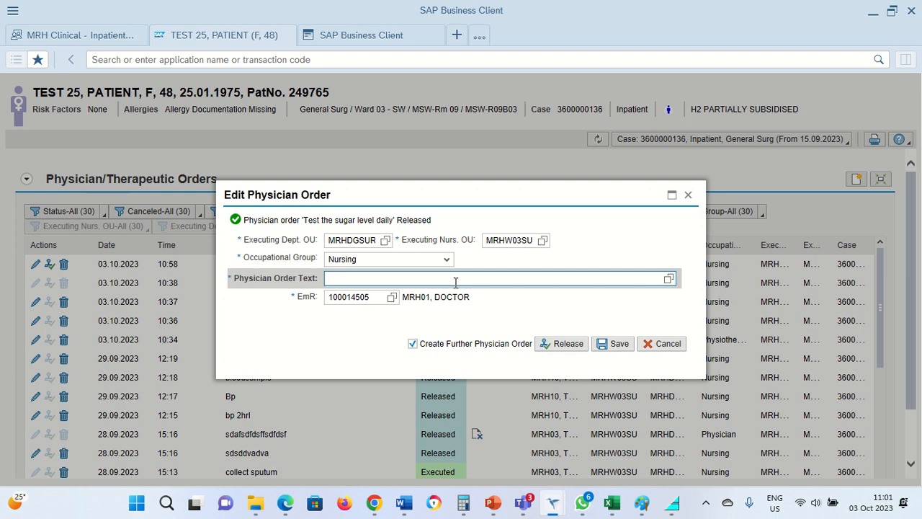
pyautogui.write('Exer')
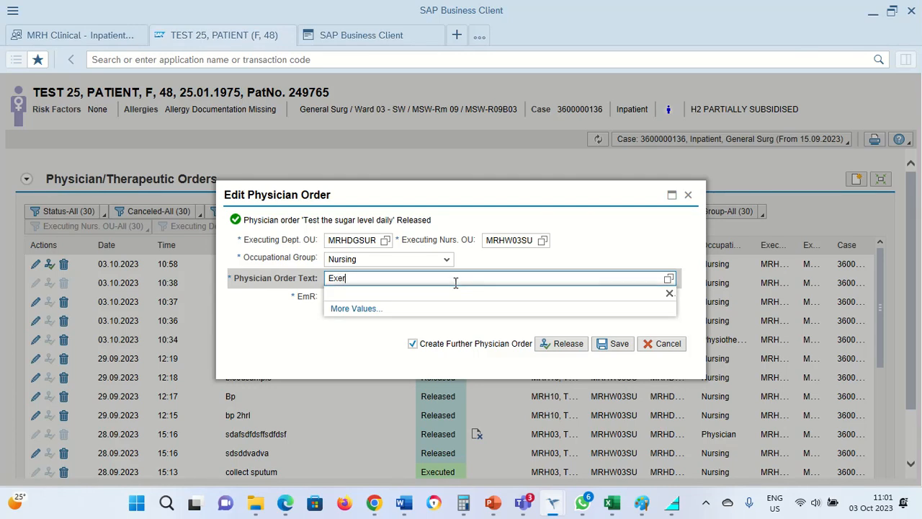
pyautogui.write('cis')
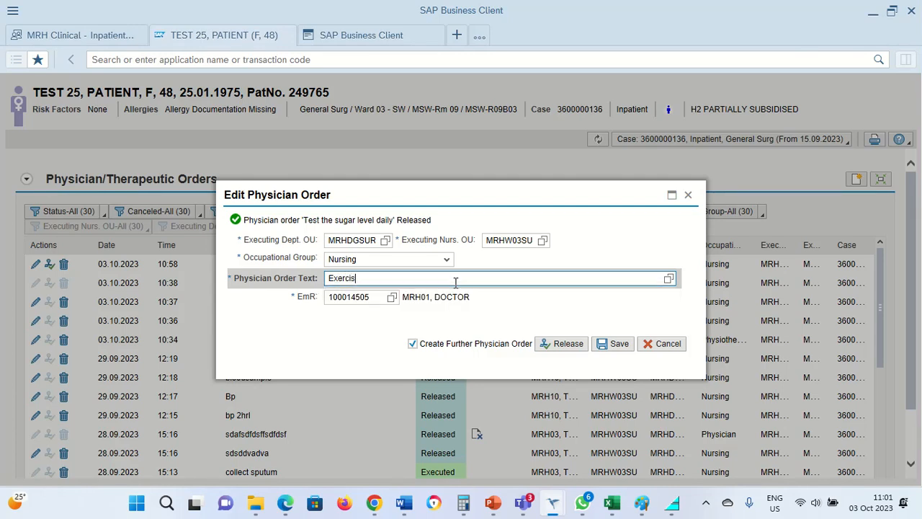
pyautogui.write('e patien')
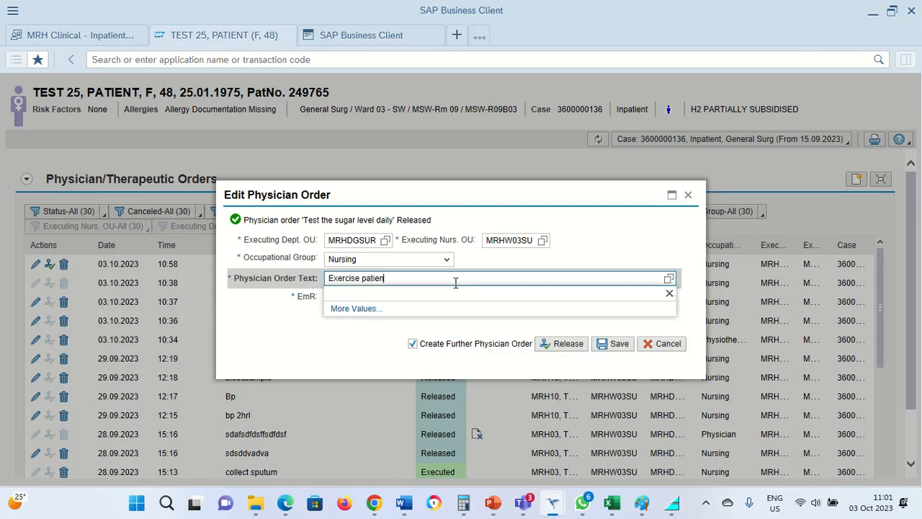
pyautogui.write('t daily')
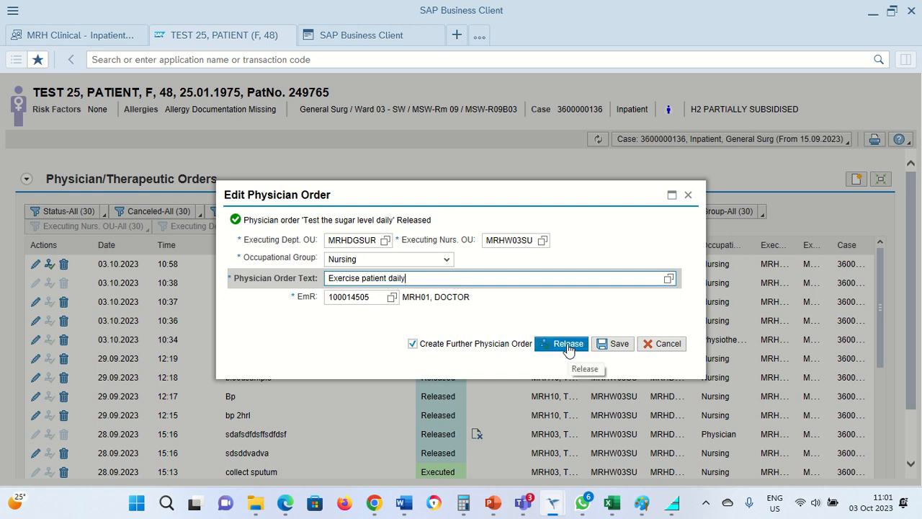
pyautogui.click(568, 346)
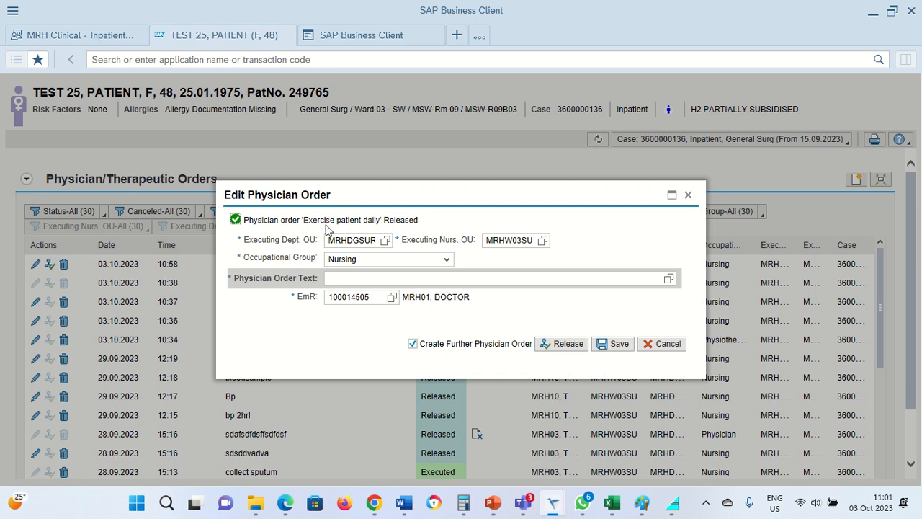
# Step: Turn off Create Further Physician Order and release the order "Check BP 3 times daily"
pyautogui.click(412, 345)
pyautogui.click(576, 281)
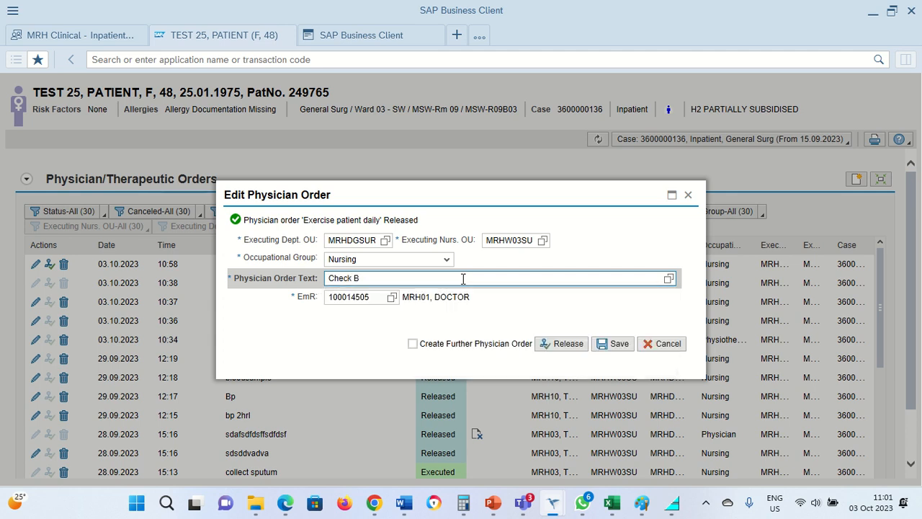
pyautogui.write('P')
pyautogui.write('3 times daily')
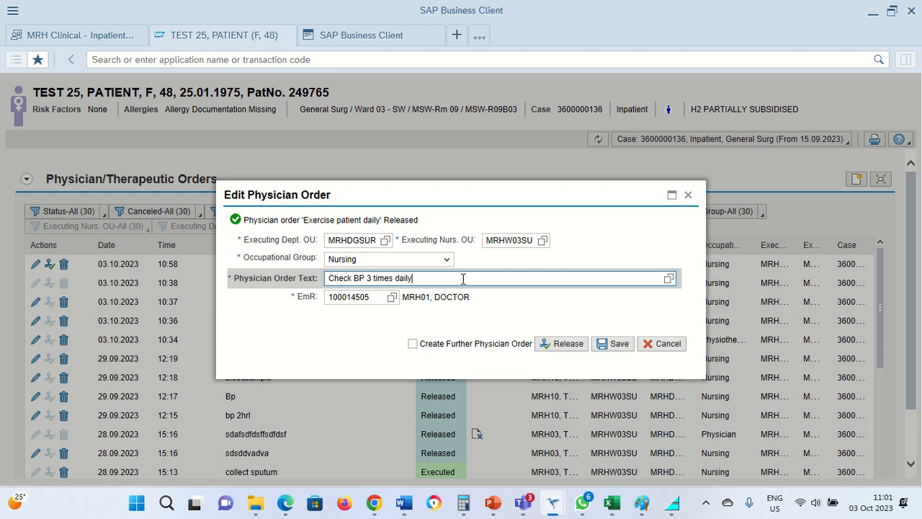
pyautogui.click(570, 346)
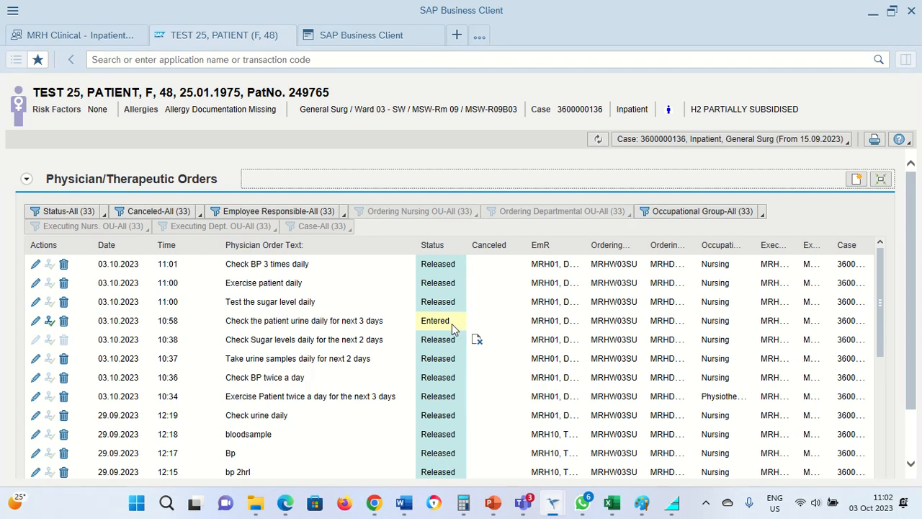
# Step: Open the entered urine order for editing and reword its text to "Take the patient urine sample daily for next 3 days"
pyautogui.click(36, 326)
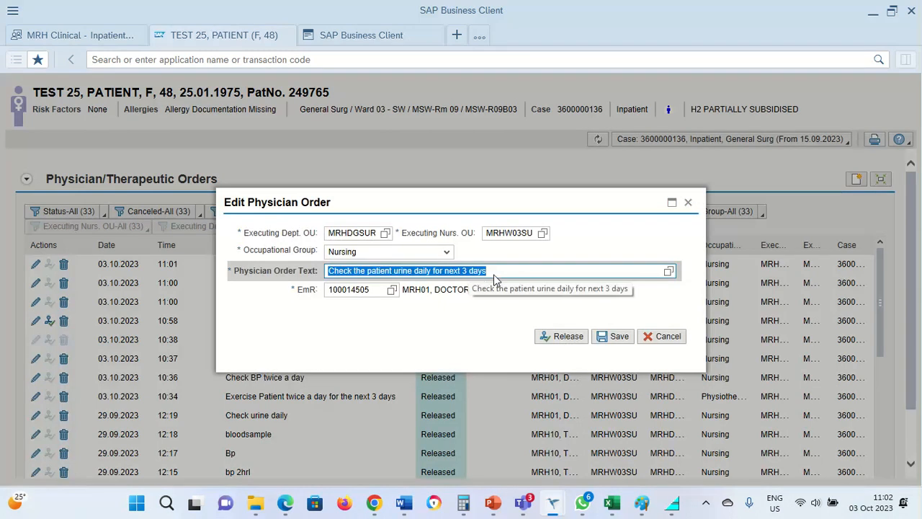
pyautogui.moveTo(495, 273); pyautogui.dragTo(464, 277)
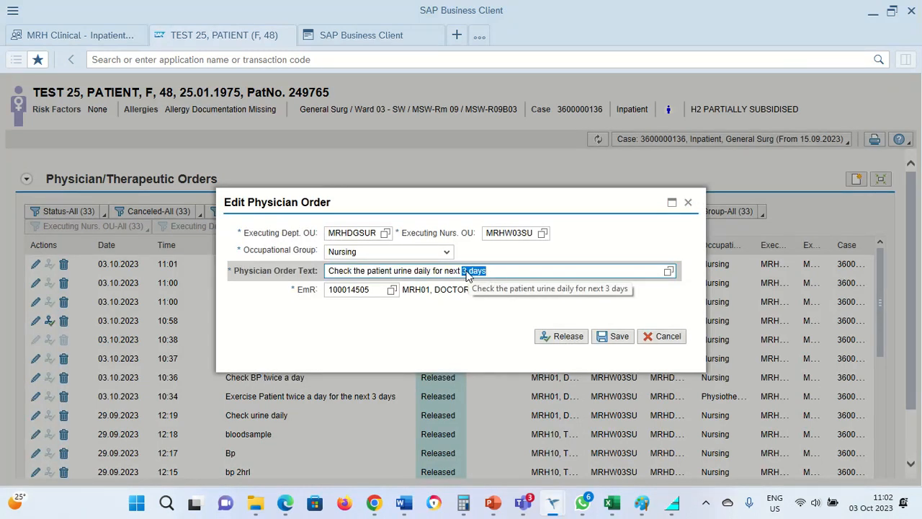
pyautogui.click(466, 271)
pyautogui.click(353, 270)
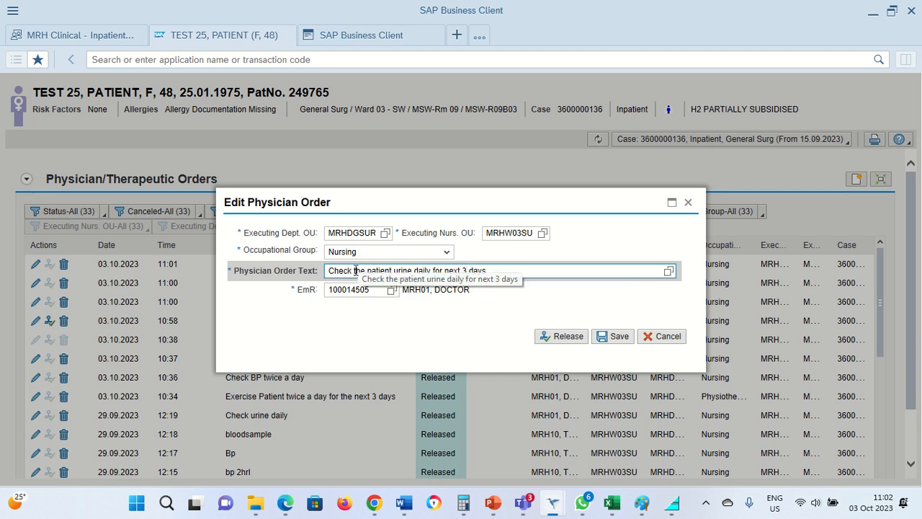
pyautogui.moveTo(352, 270); pyautogui.dragTo(267, 269)
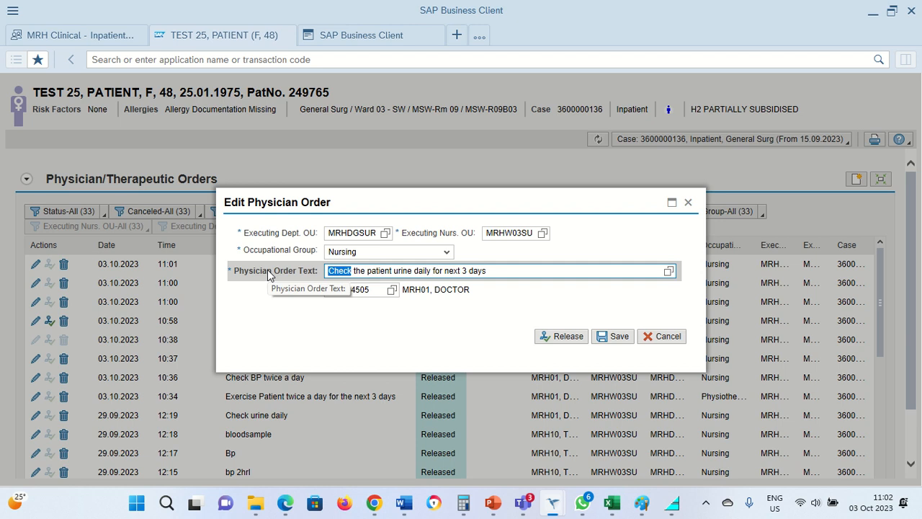
pyautogui.write('Take')
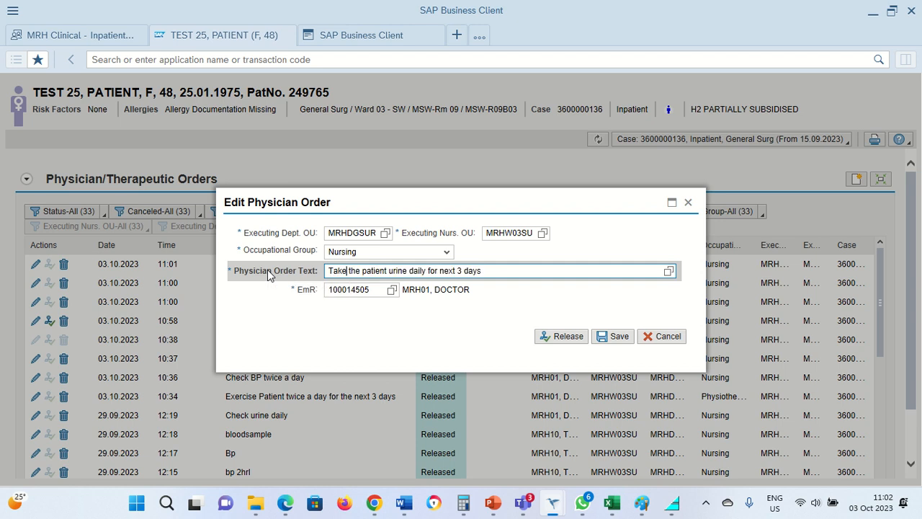
pyautogui.click(410, 269)
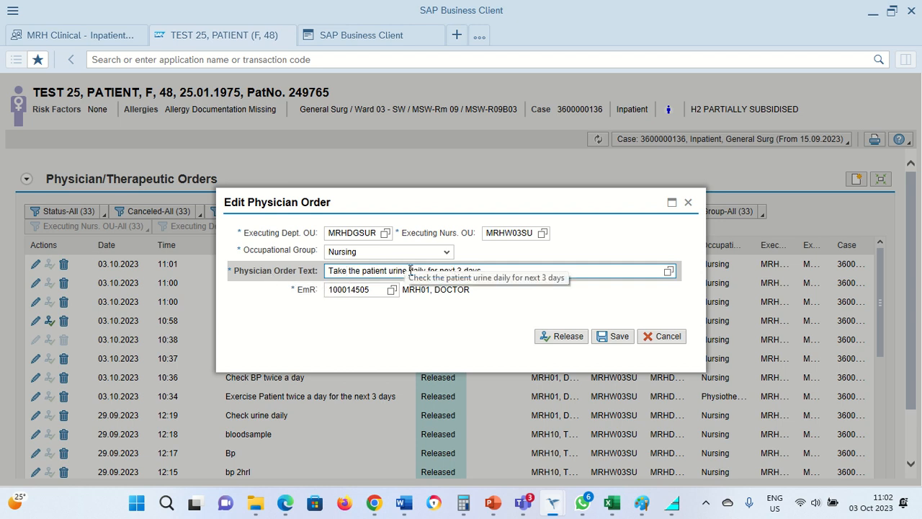
pyautogui.write('sample')
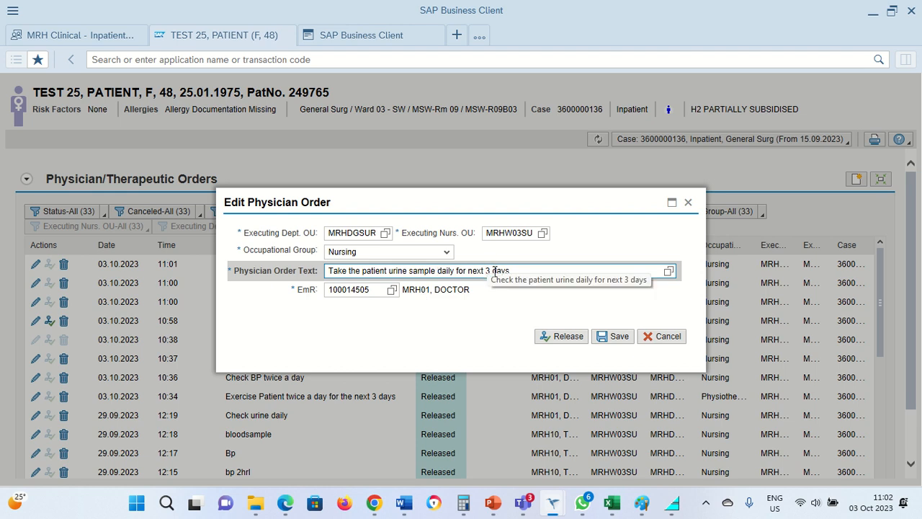
# Step: Change the order's duration to 2 days and save the edited physician order
pyautogui.press('BackSpace')
pyautogui.write('2')
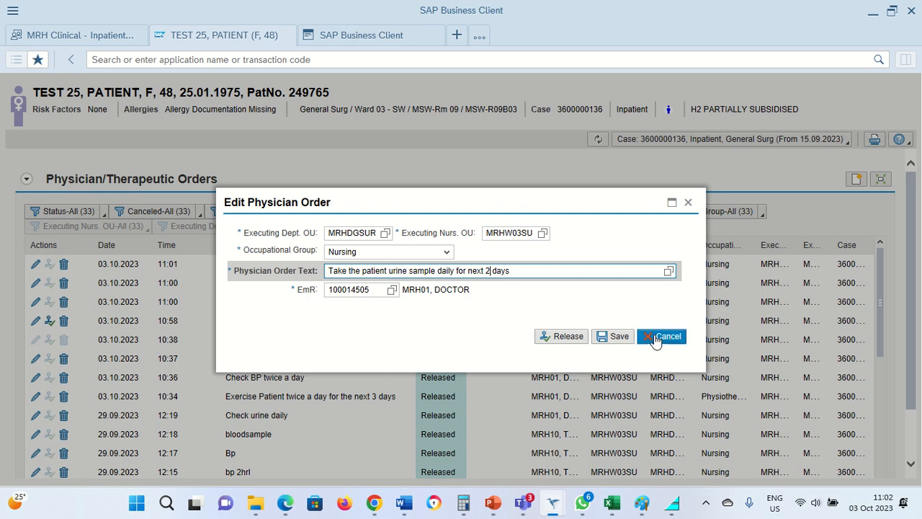
pyautogui.click(603, 337)
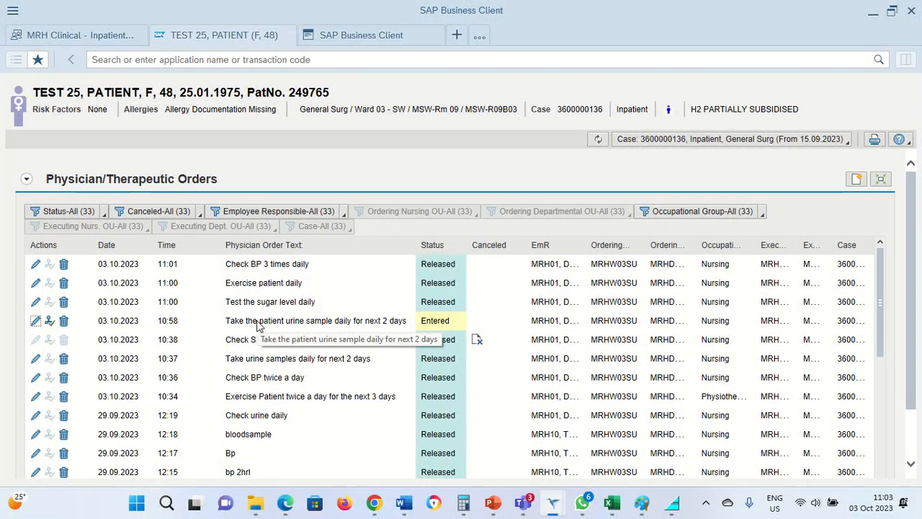
# Step: Release the edited order "Take the patient urine sample daily for next 2 days"
pyautogui.moveTo(435, 328)
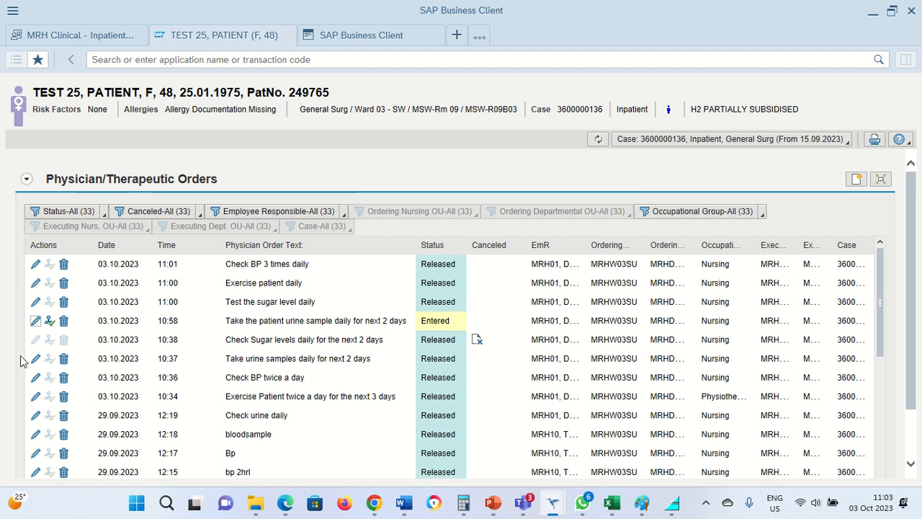
pyautogui.click(50, 325)
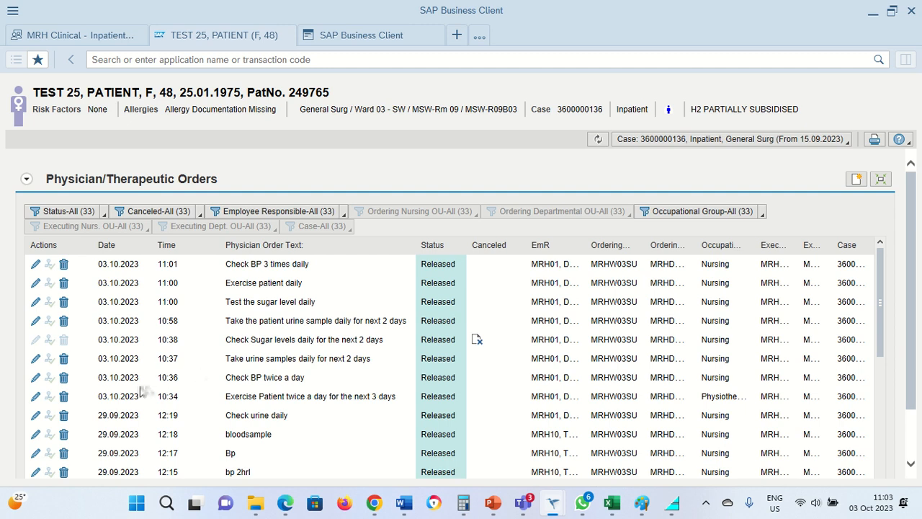
# Step: Cancel the order "Take urine samples daily for next 2 days" with cancellation reason ERR (Error)
pyautogui.click(62, 360)
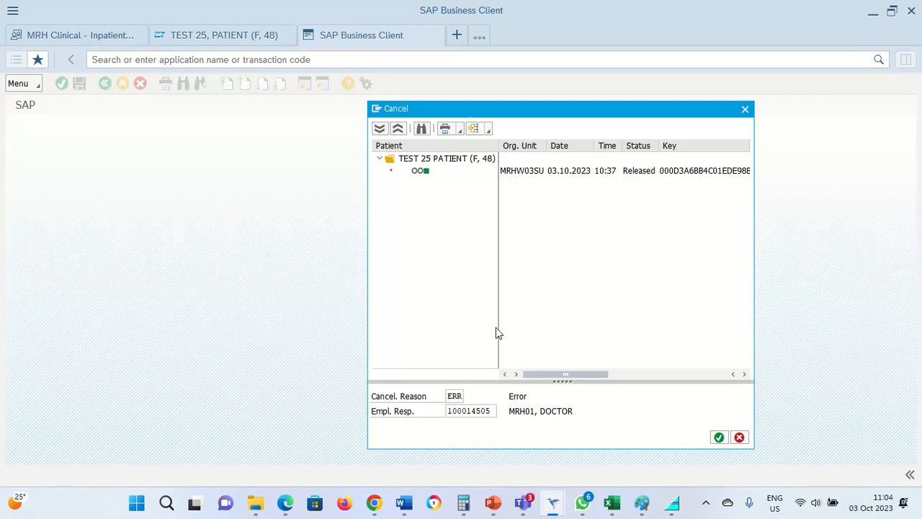
pyautogui.click(454, 397)
pyautogui.click(469, 396)
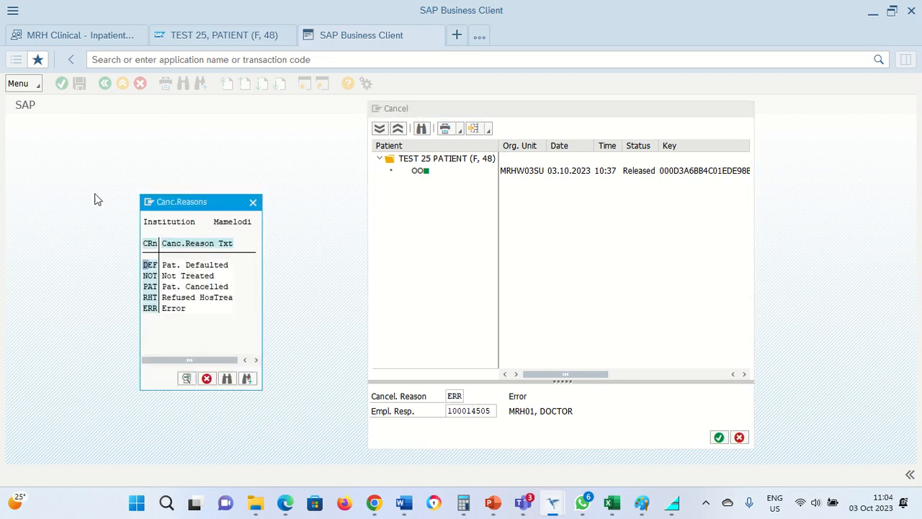
pyautogui.doubleClick(176, 308)
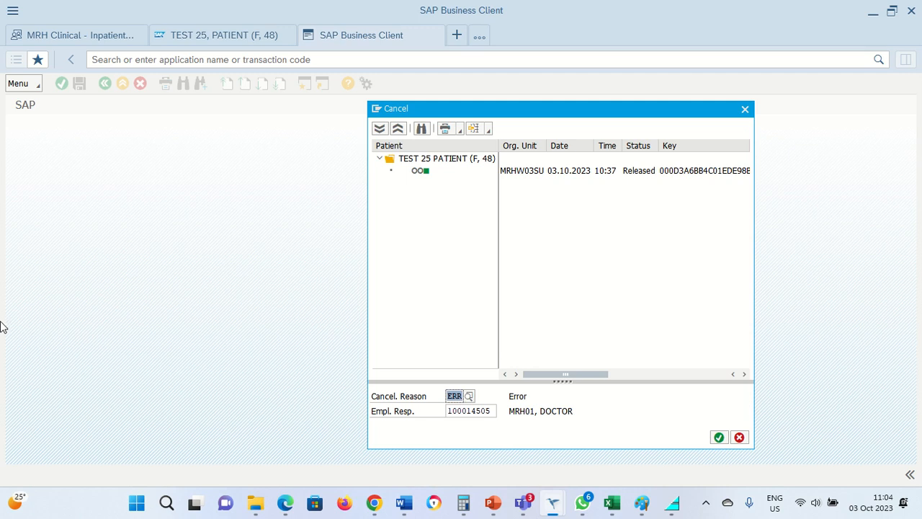
pyautogui.click(719, 437)
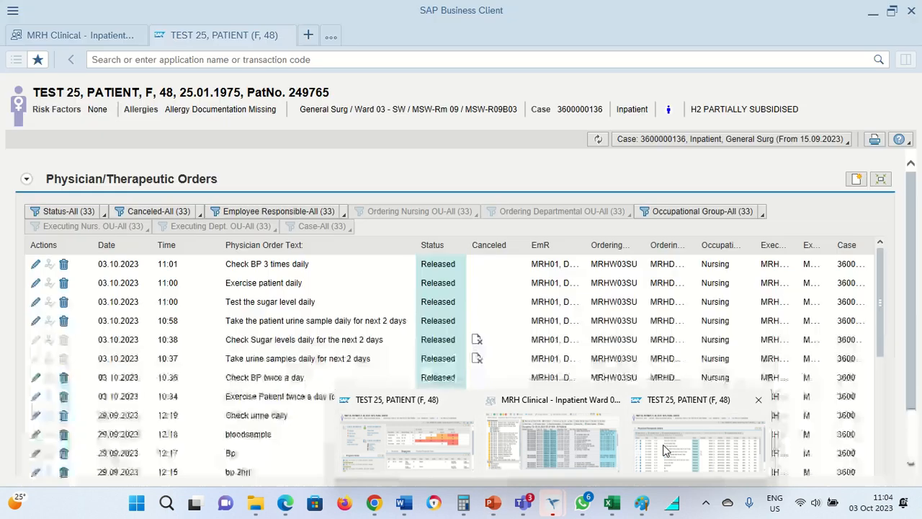
pyautogui.click(663, 448)
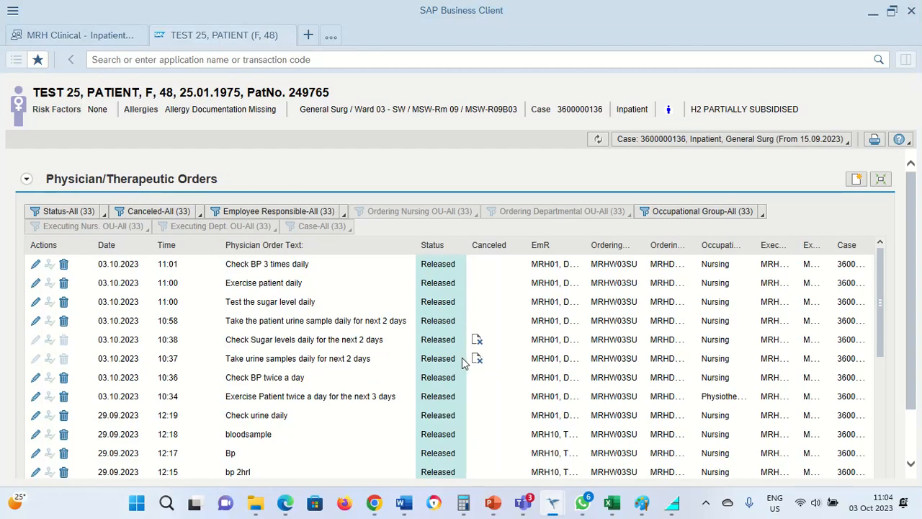
pyautogui.moveTo(476, 366)
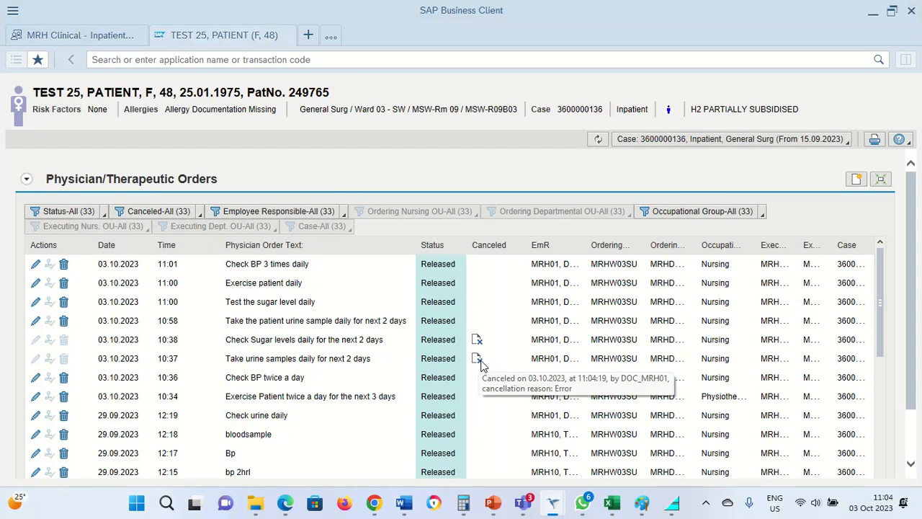